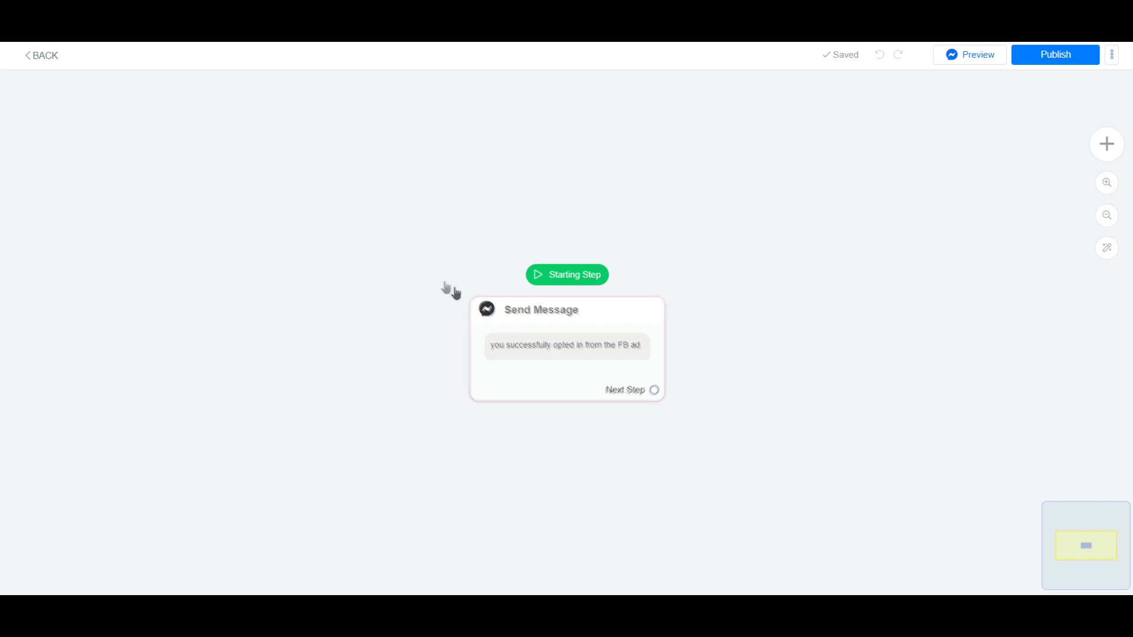
# Add a new training phrase 'leadmagnet' on the bot's Set Up AI page.
pyautogui.moveTo(450, 291); pyautogui.dragTo(354, 222)
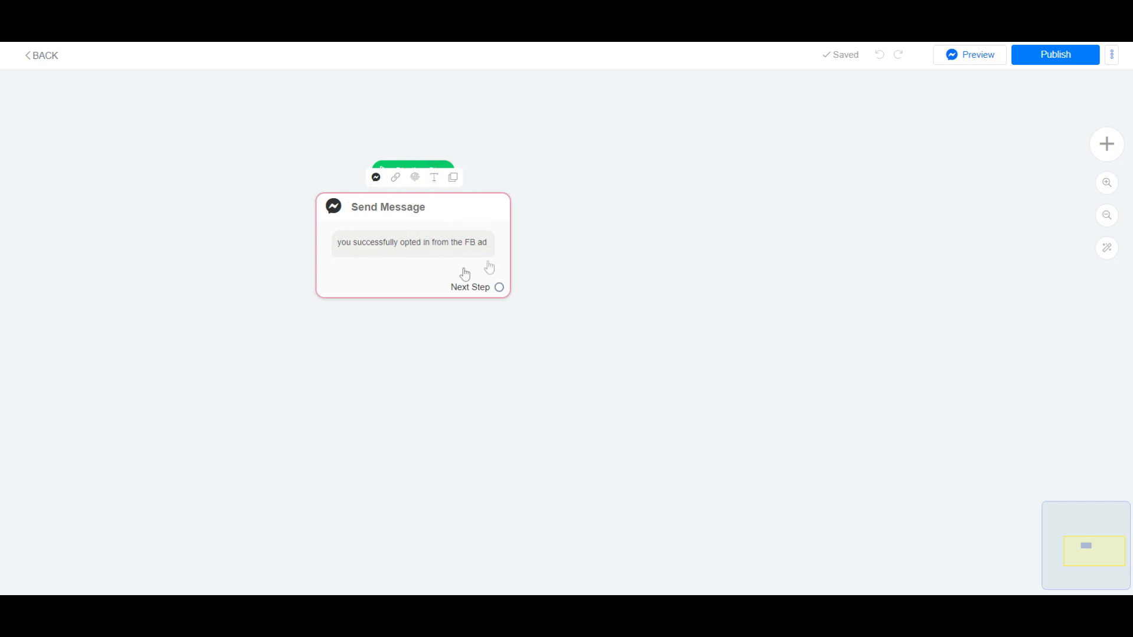
pyautogui.hscroll(-3, 519, 232)
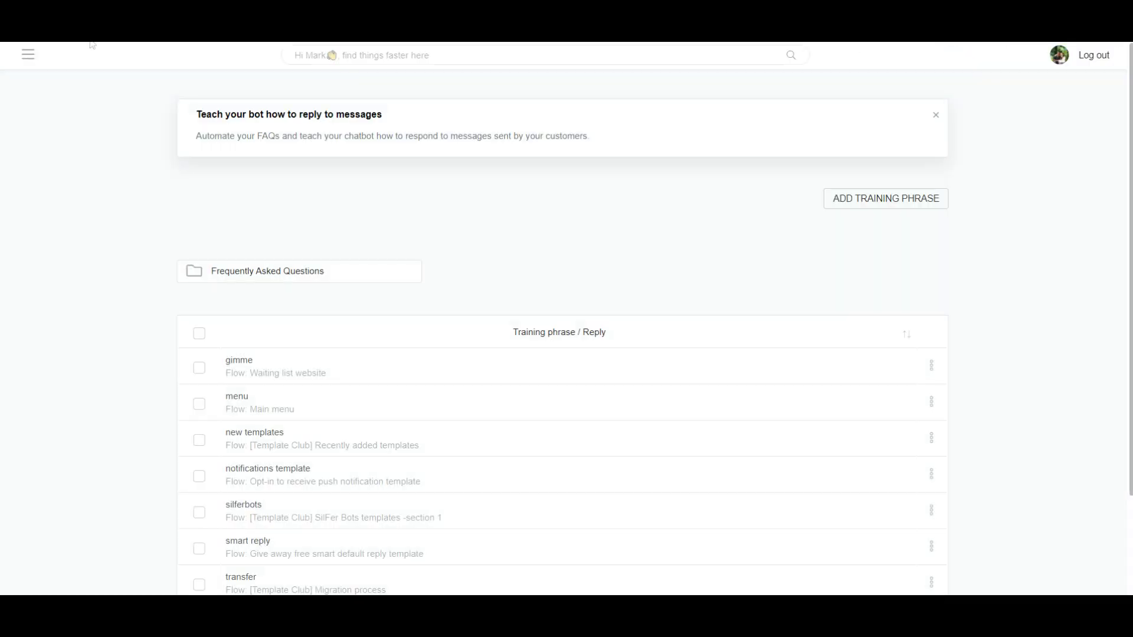
pyautogui.click(19, 59)
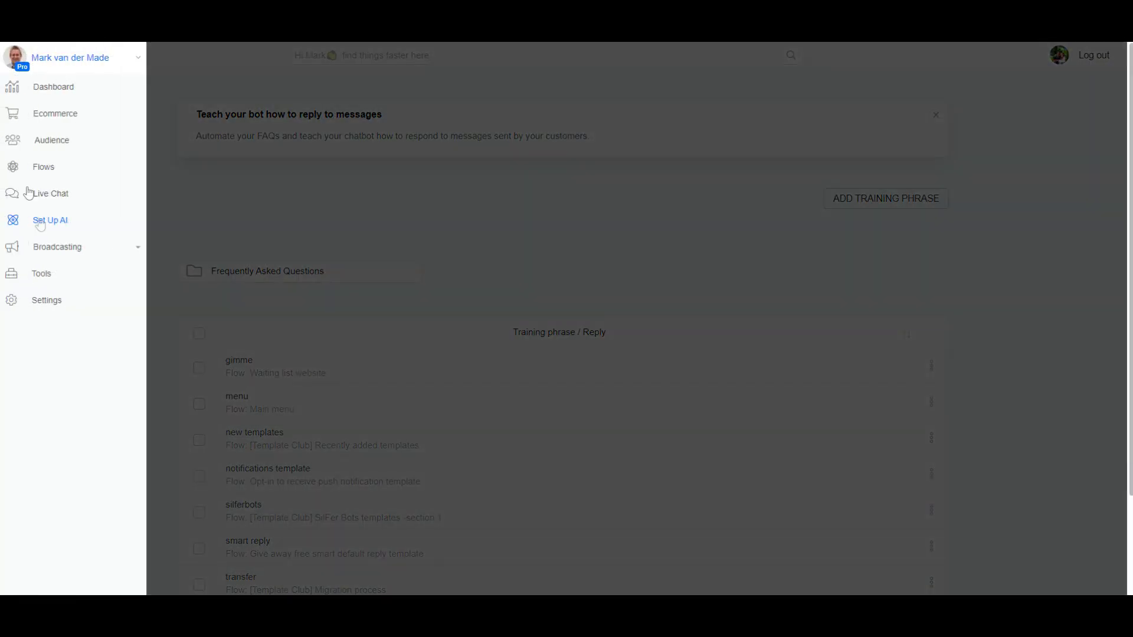
pyautogui.click(338, 223)
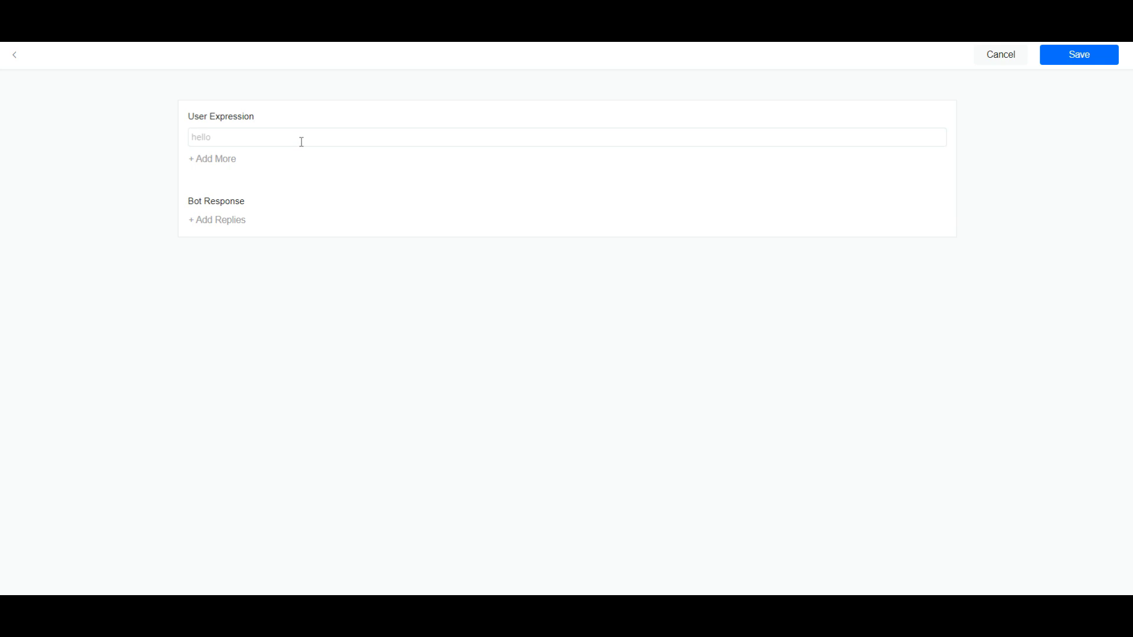
pyautogui.click(301, 140)
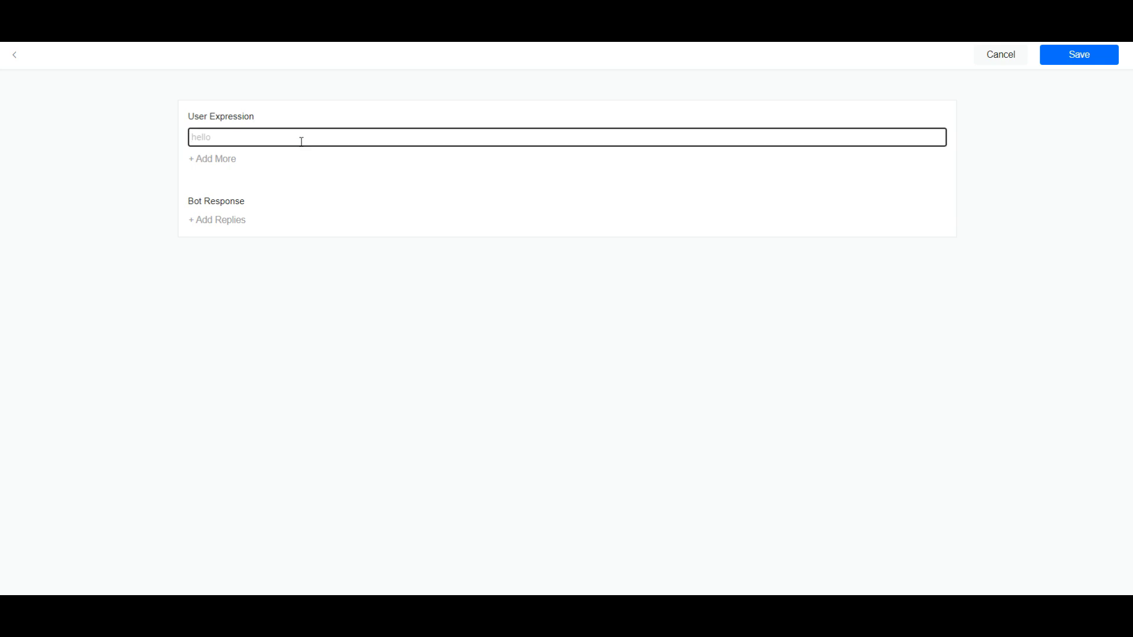
pyautogui.write('leadmagnet')
# Make the phrase reply with the 'json test' flow.
pyautogui.click(229, 228)
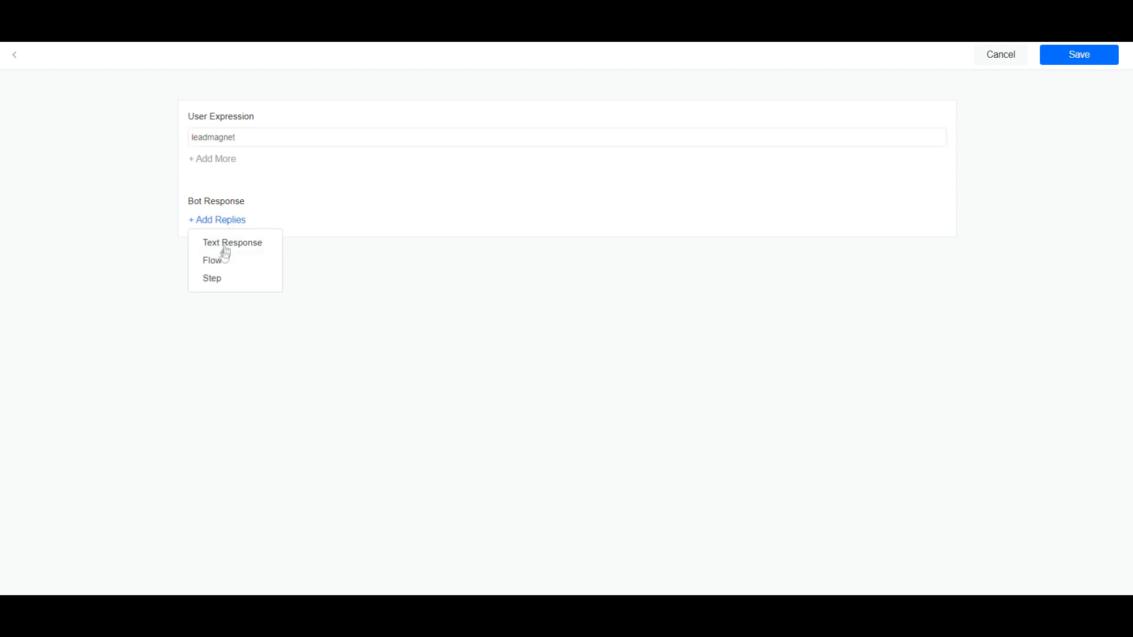
pyautogui.click(220, 261)
pyautogui.click(245, 228)
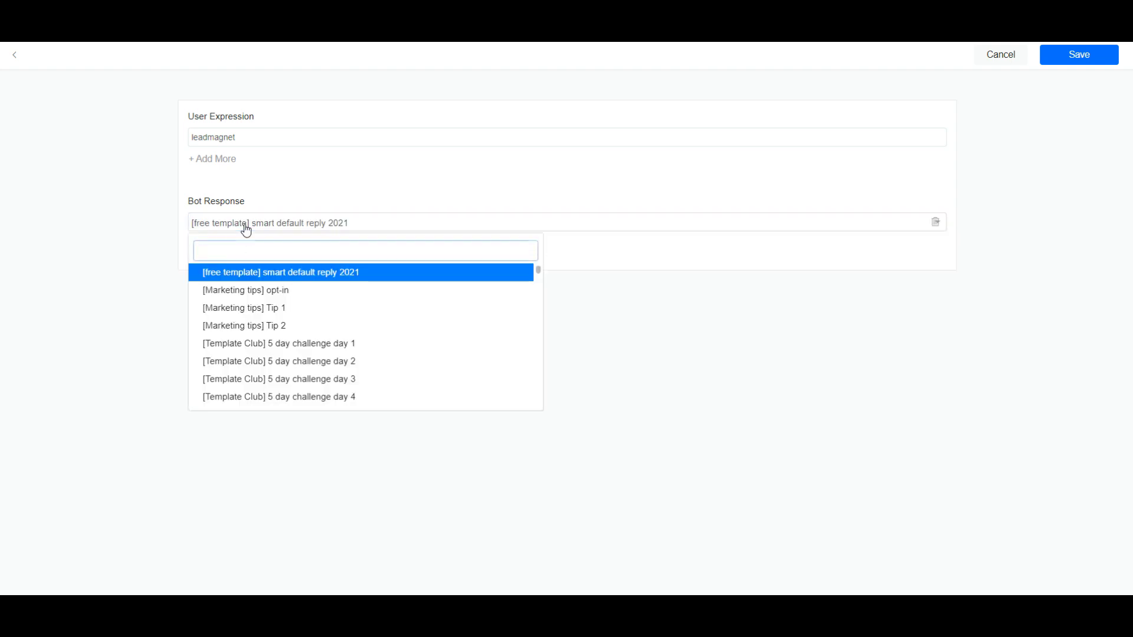
pyautogui.write('jso')
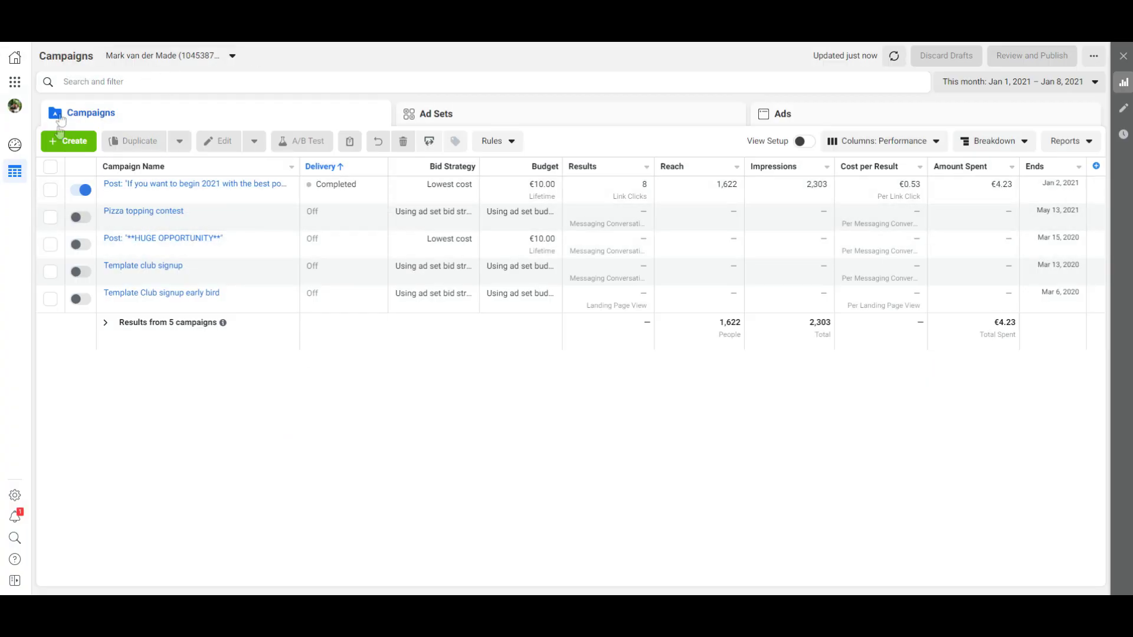
# Start a new campaign, skip the creation-flow note, and choose the Messages objective.
pyautogui.click(79, 152)
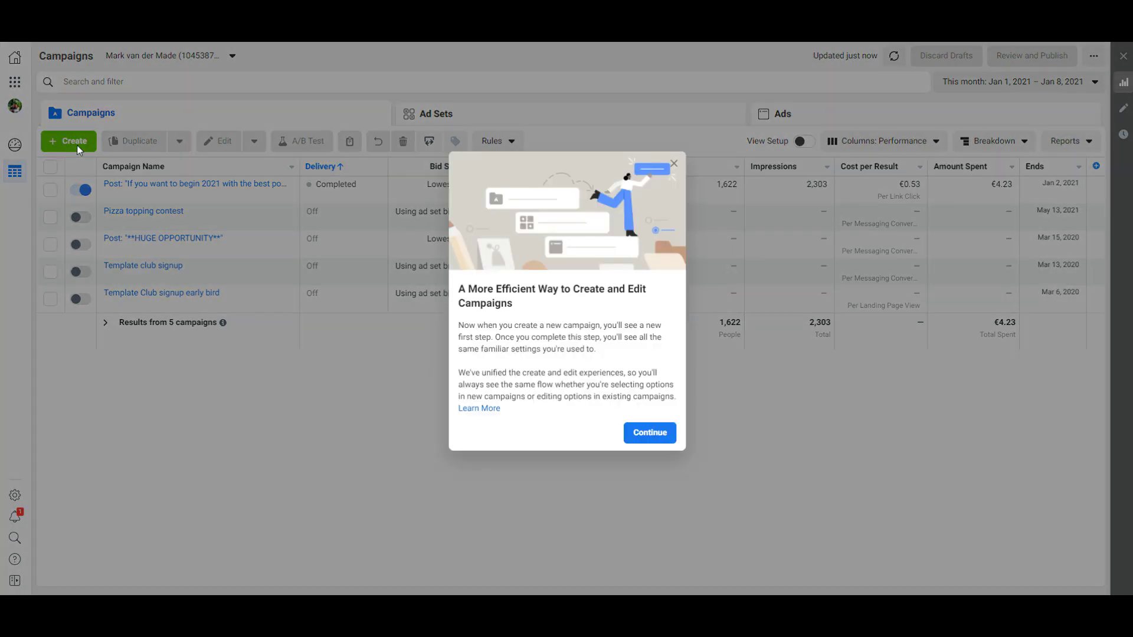
pyautogui.click(665, 436)
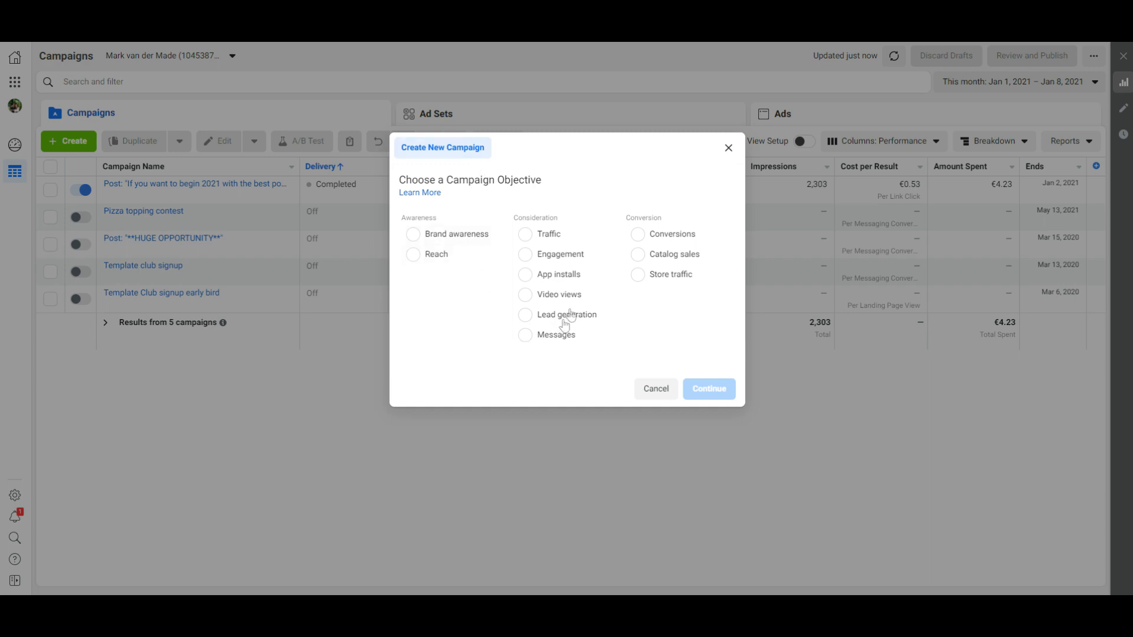
pyautogui.click(557, 335)
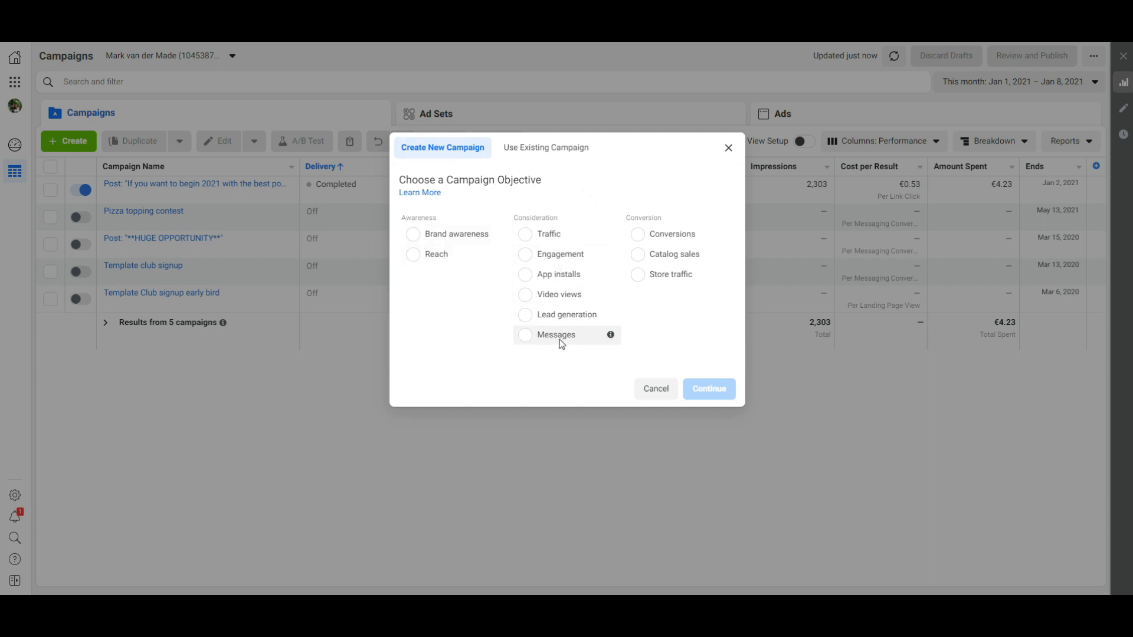
pyautogui.click(716, 467)
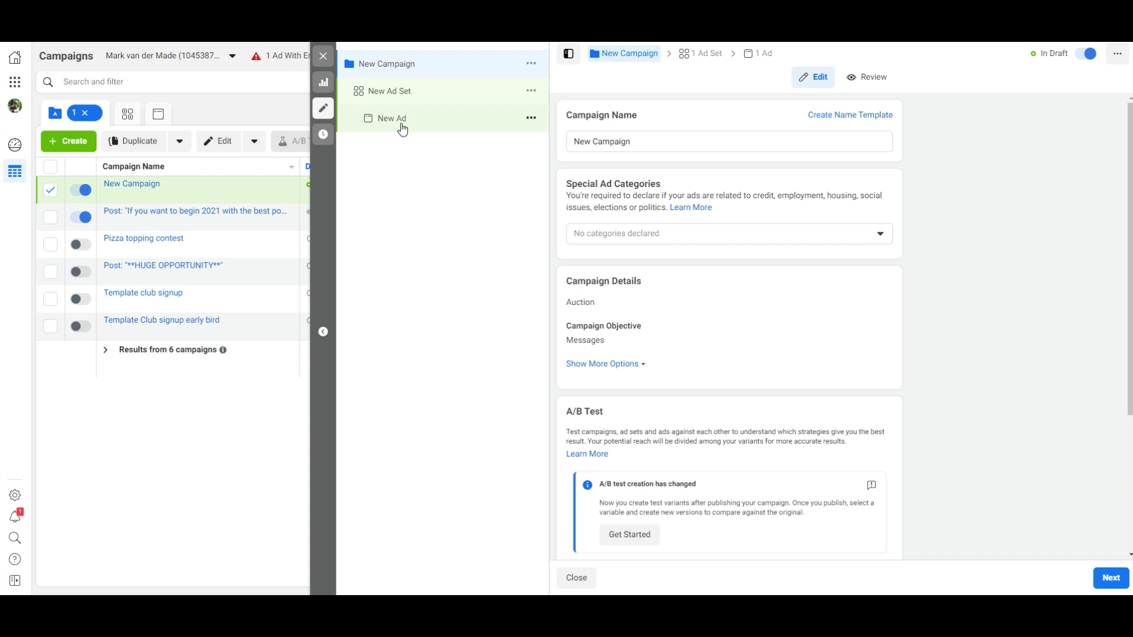
# Add image Agency-1200x628-layout1916-1fu2ne3.jpg as the new ad's media, accepting the default crops.
pyautogui.click(399, 121)
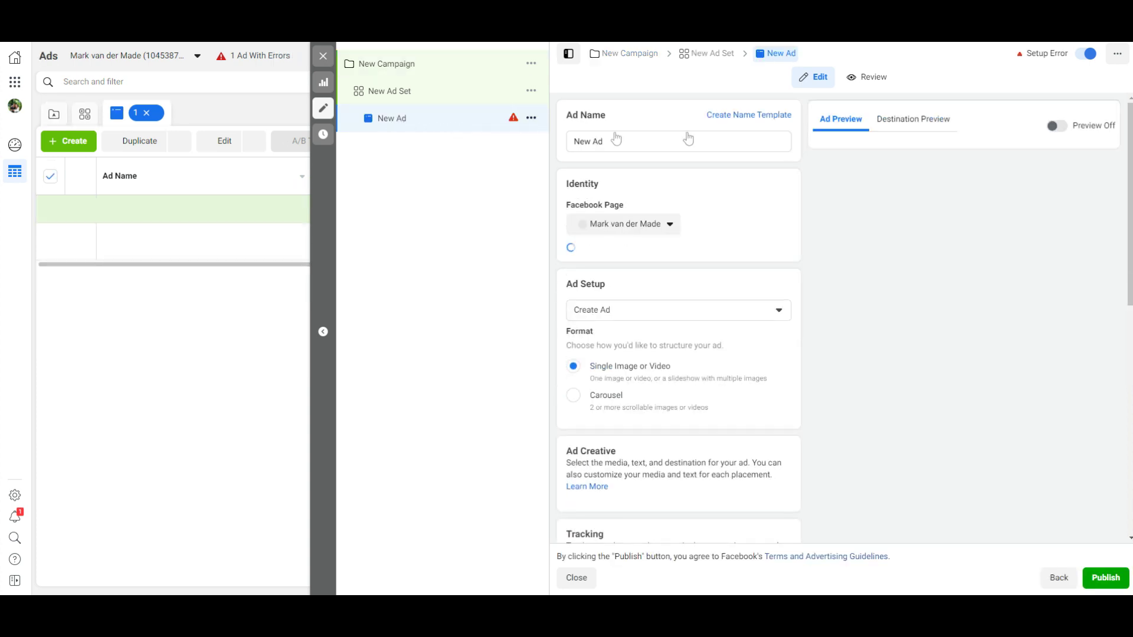
pyautogui.scroll(-2, 636, 267)
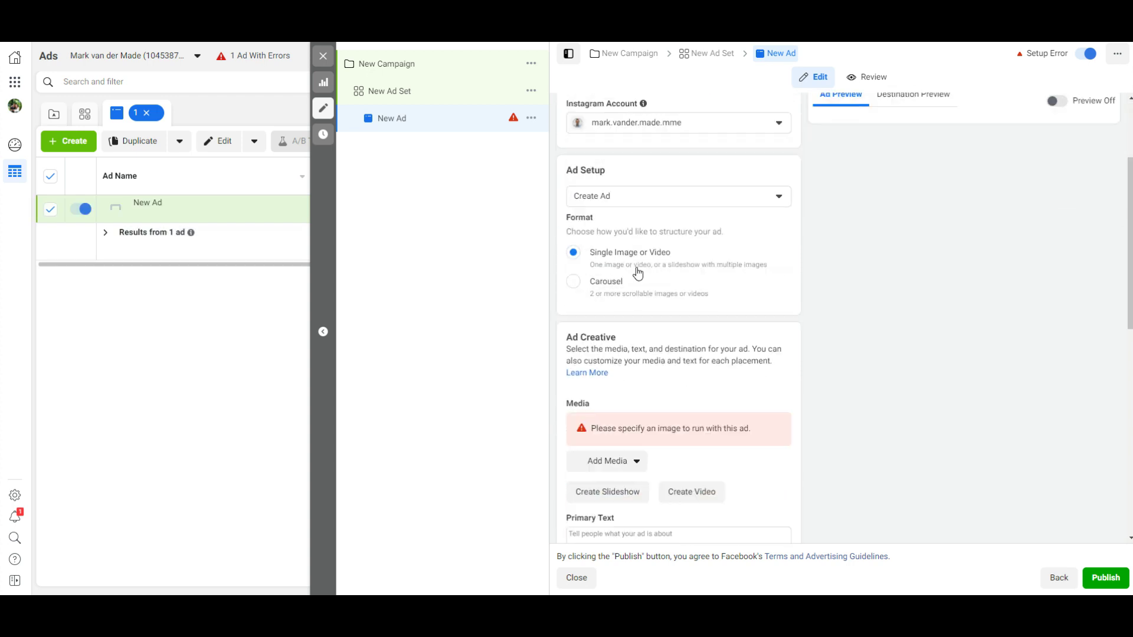
pyautogui.scroll(-3, 636, 271)
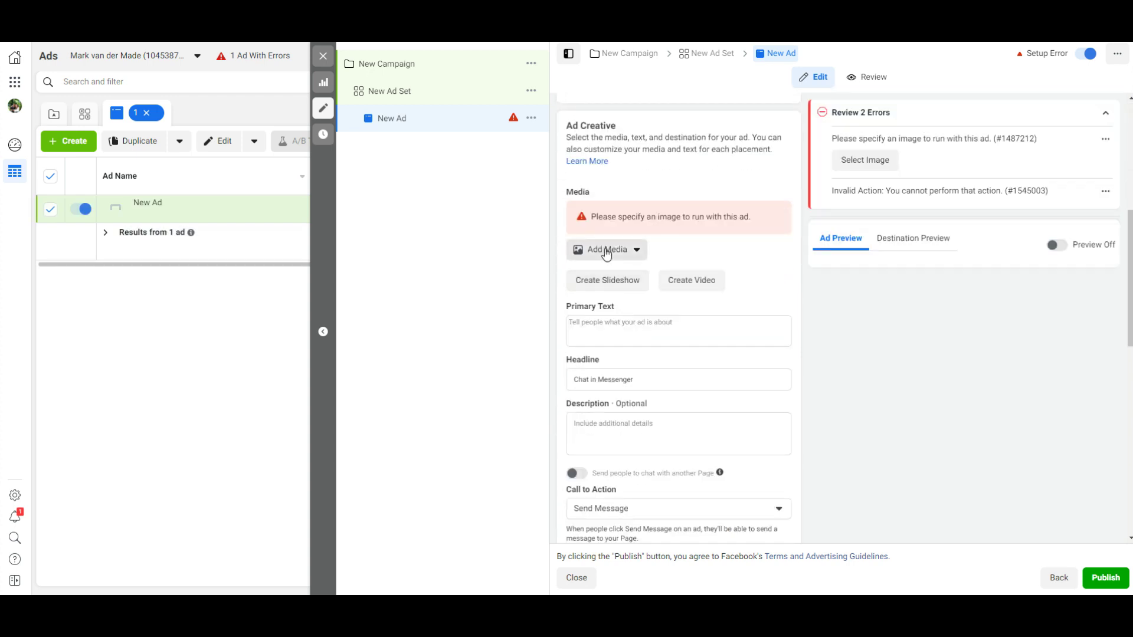
pyautogui.click(606, 254)
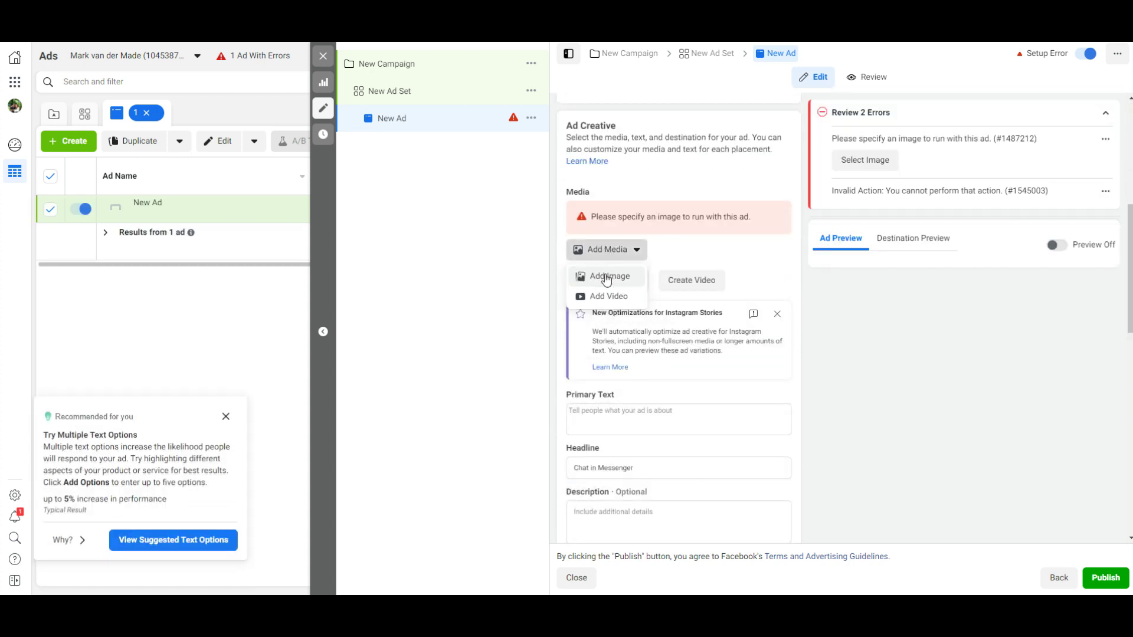
pyautogui.click(606, 277)
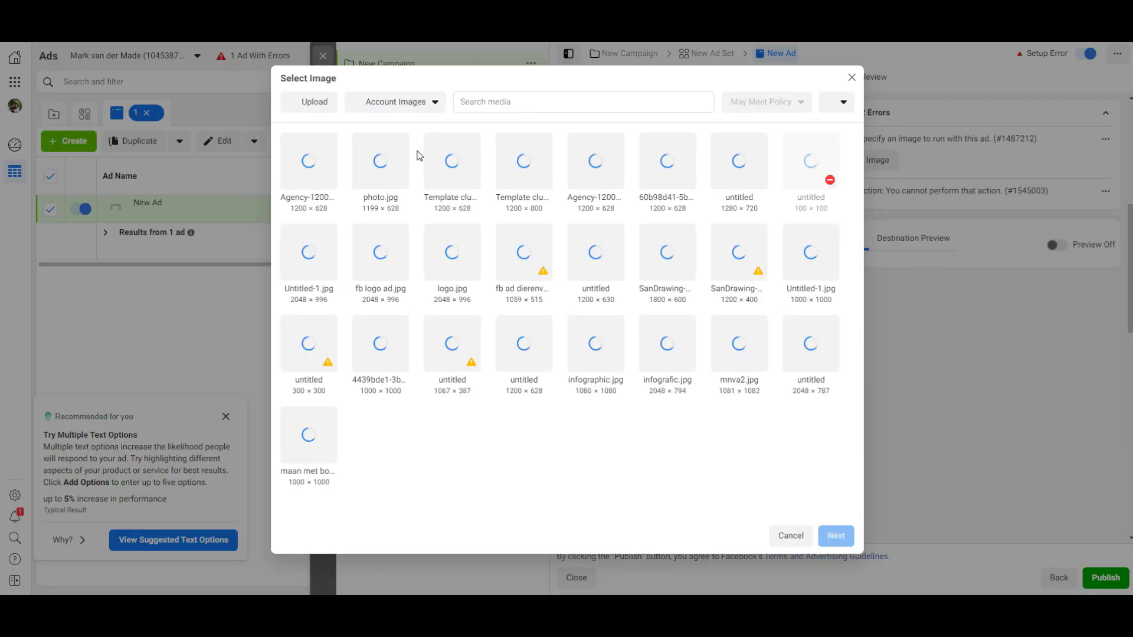
pyautogui.click(322, 170)
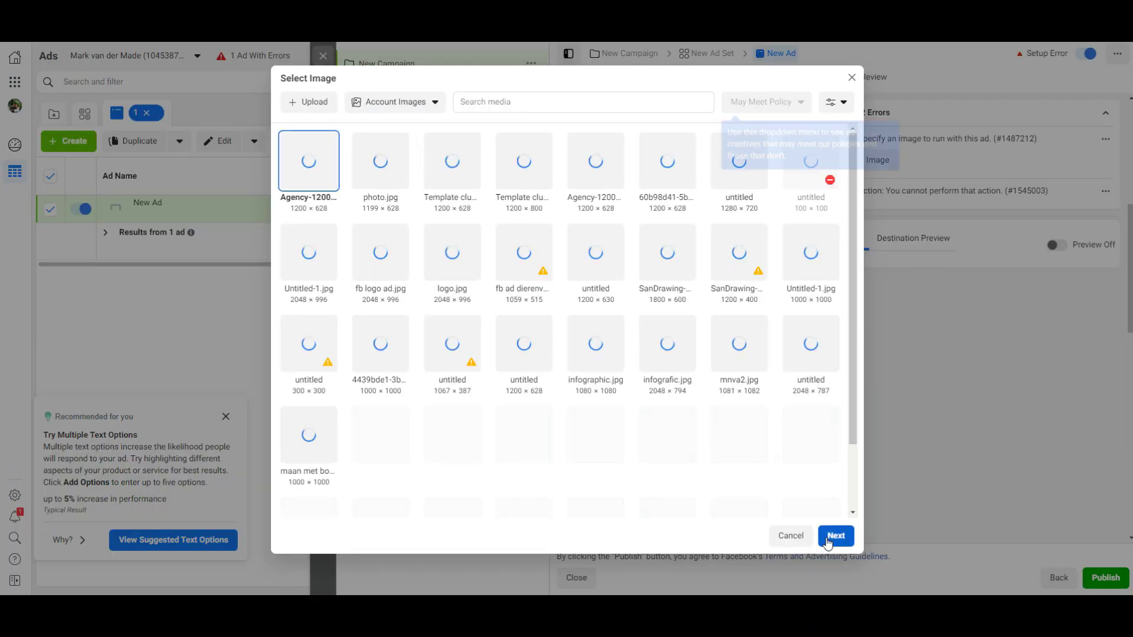
pyautogui.click(835, 536)
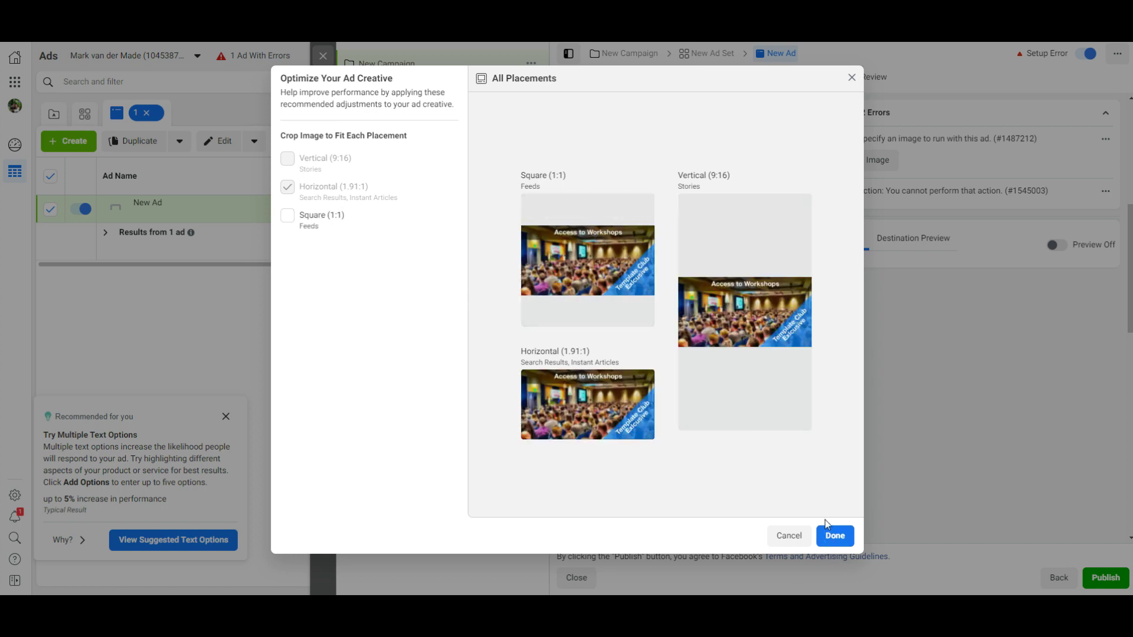
pyautogui.click(839, 534)
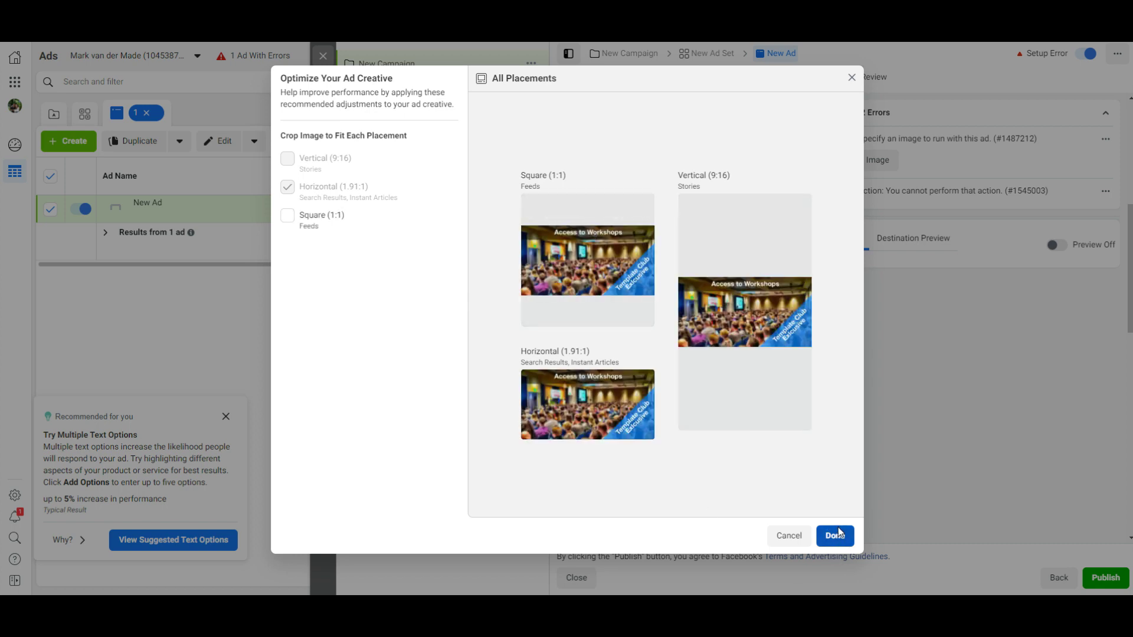
pyautogui.scroll(-2, 720, 390)
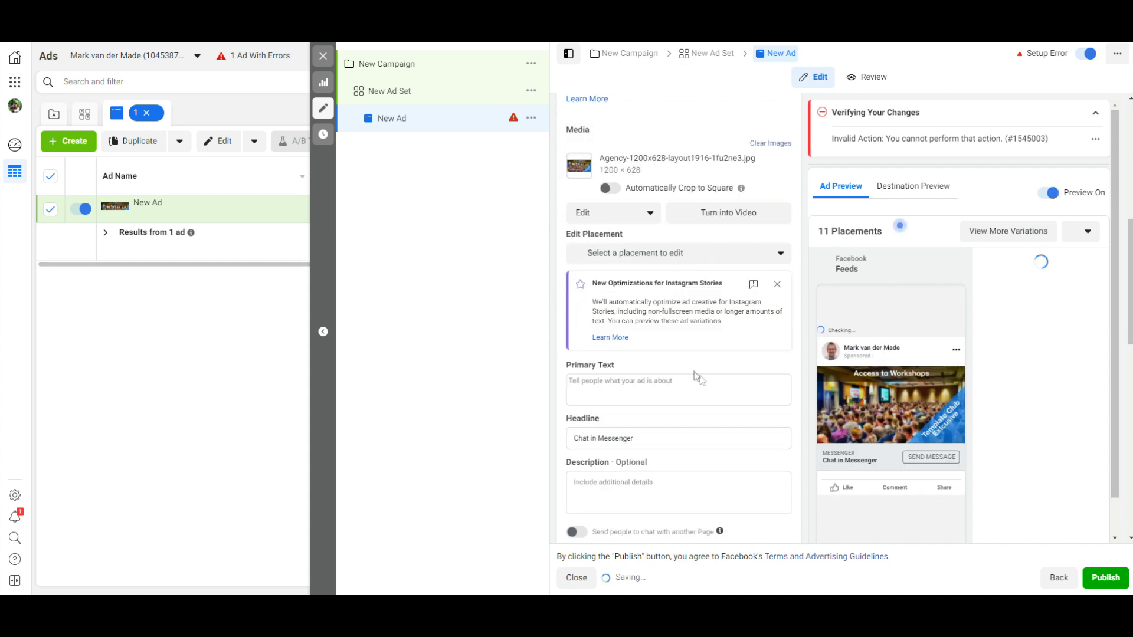
# Enter 'dfgfdgfd' as the ad's primary text and 'fdgdgd' as its description.
pyautogui.click(608, 334)
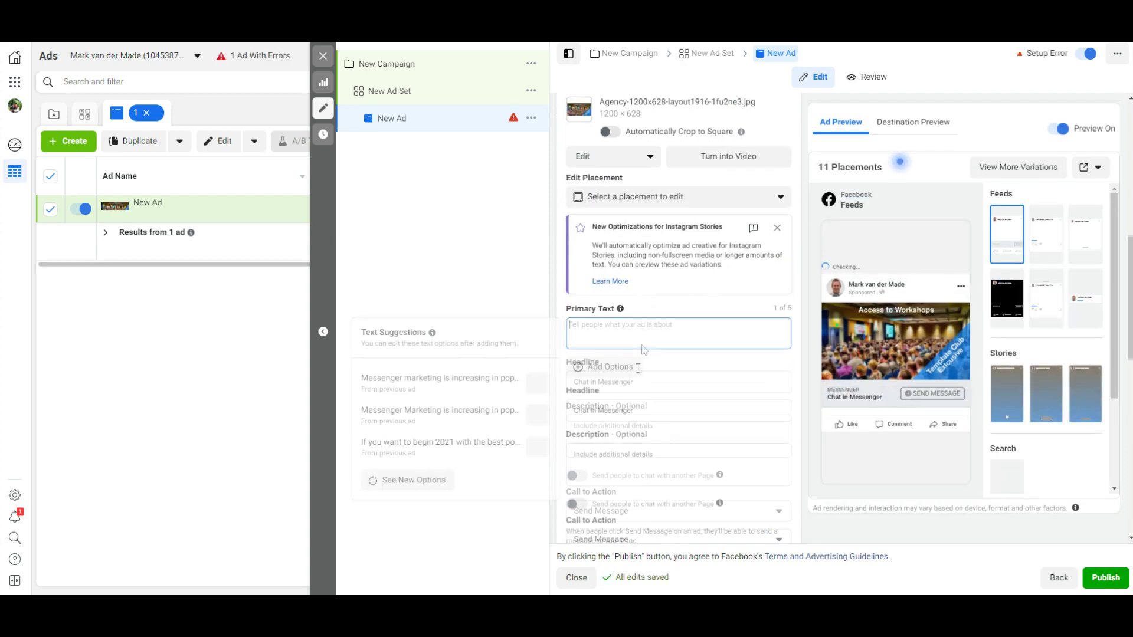
pyautogui.write('dfgfdgfd')
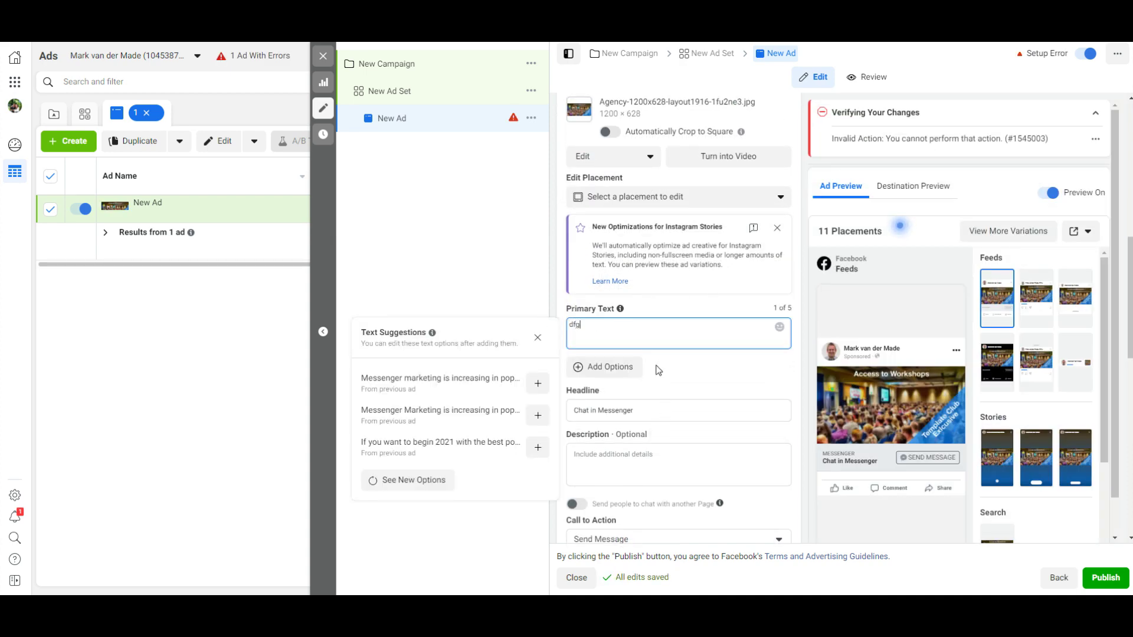
pyautogui.scroll(-1, 653, 407)
pyautogui.click(644, 404)
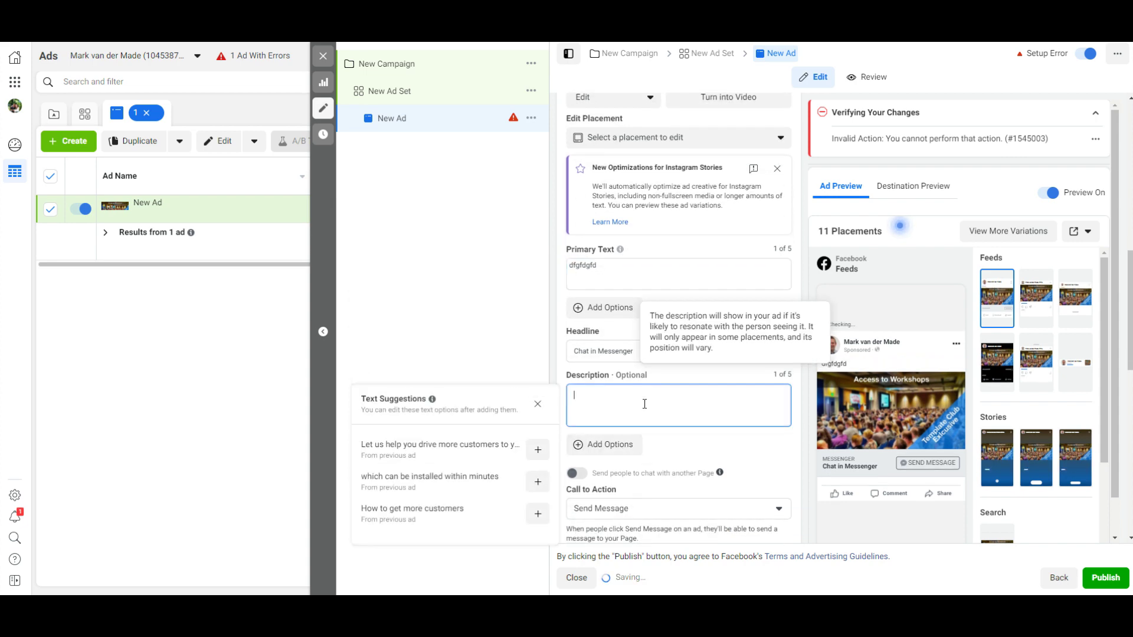
pyautogui.write('fdgdgd')
pyautogui.scroll(-2, 613, 397)
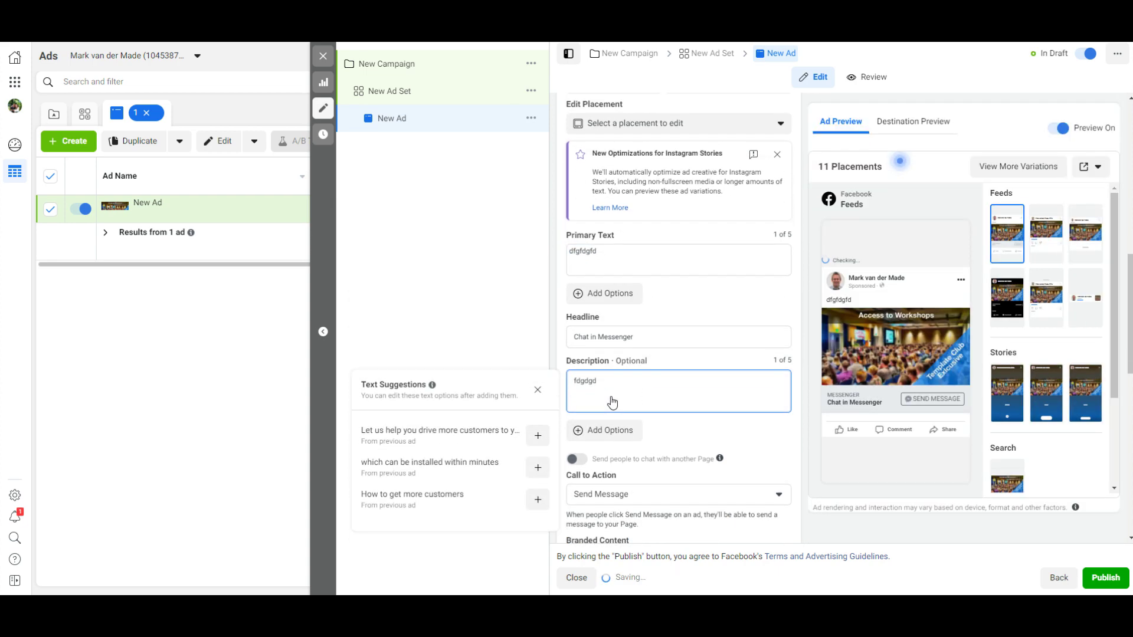
pyautogui.scroll(-1, 608, 389)
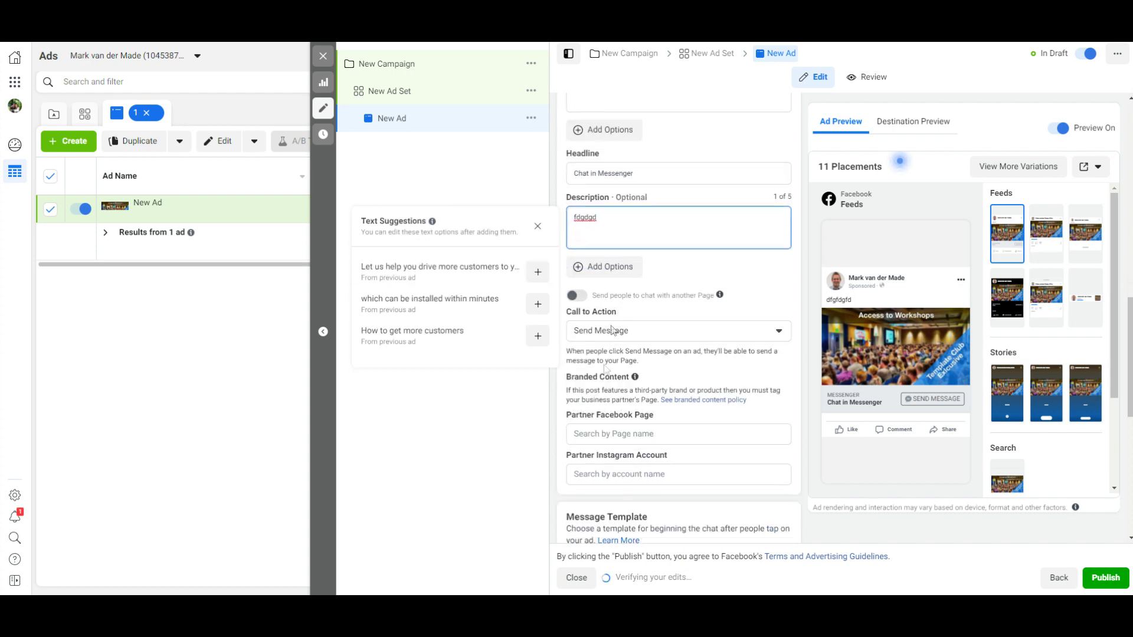
pyautogui.scroll(-2, 614, 297)
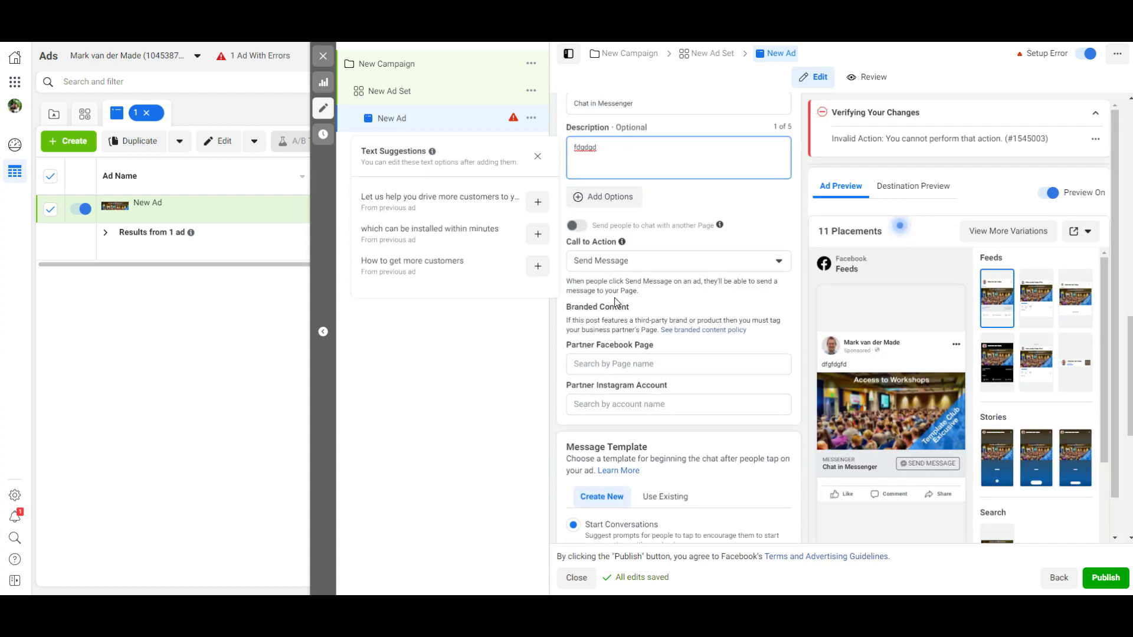
pyautogui.scroll(-3, 602, 281)
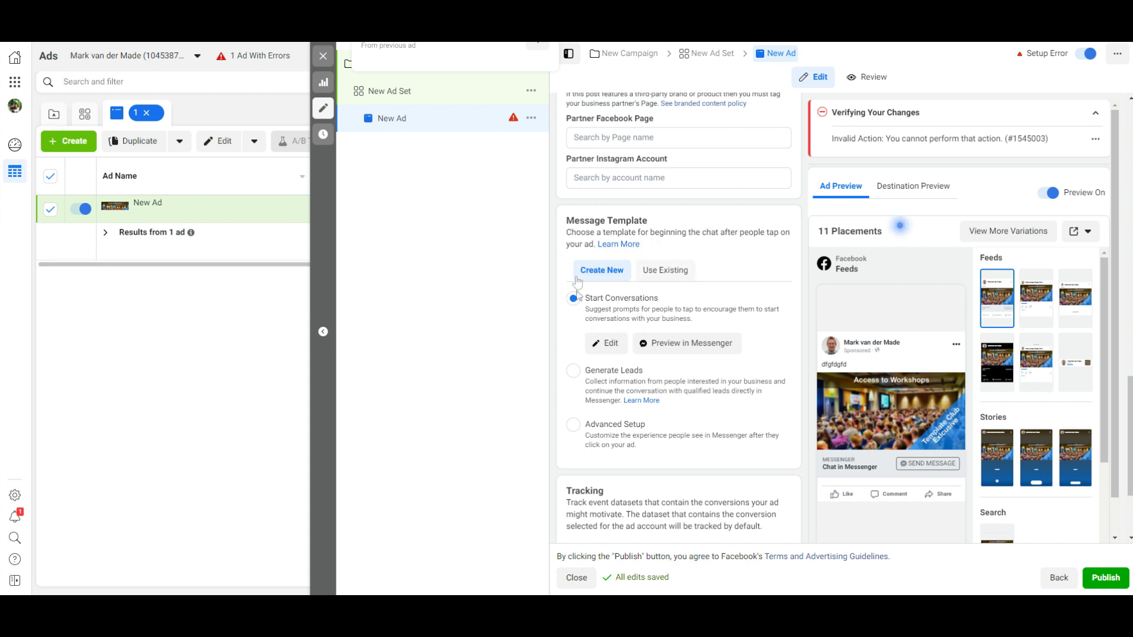
# Set the template's customer actions to Quick Replies with 'leadmagnet' as Quick Reply #1.
pyautogui.click(618, 342)
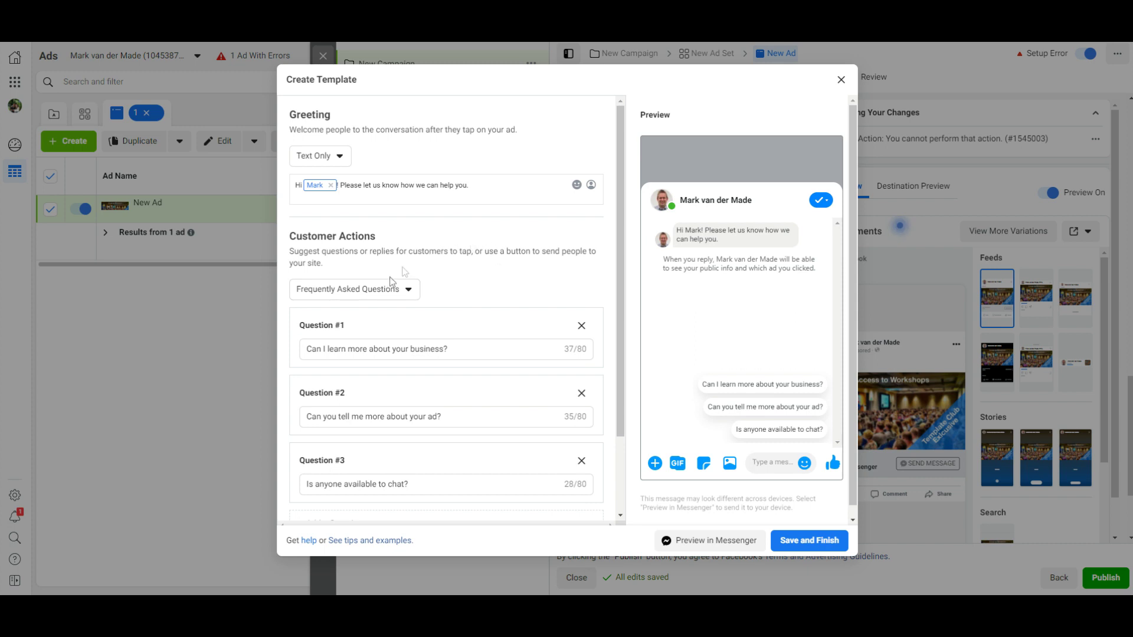
pyautogui.click(380, 297)
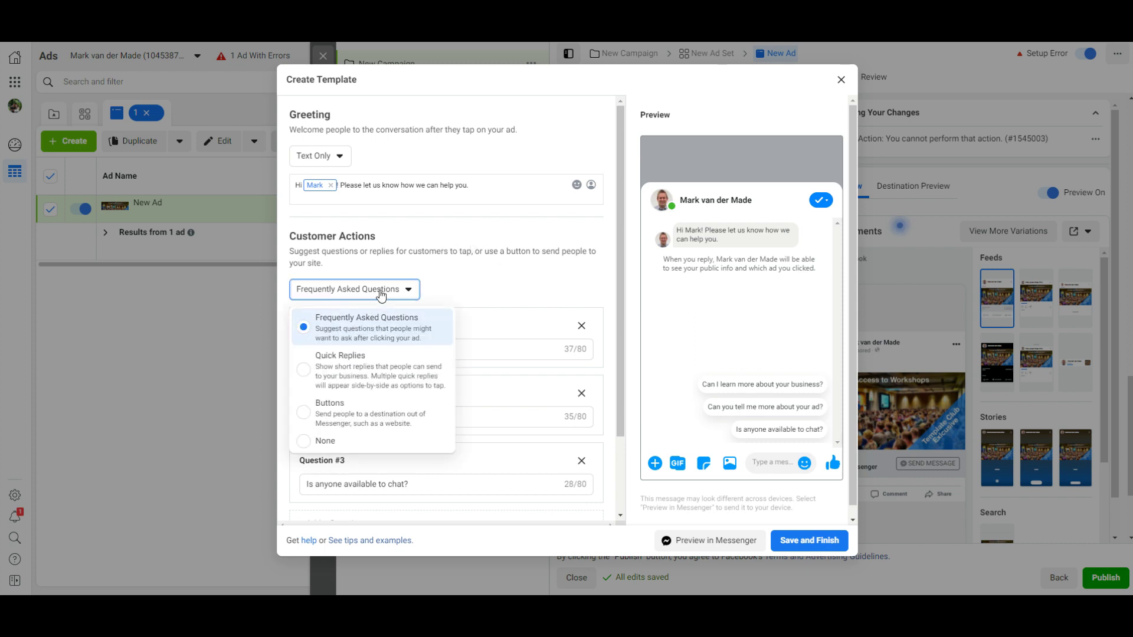
pyautogui.click(330, 364)
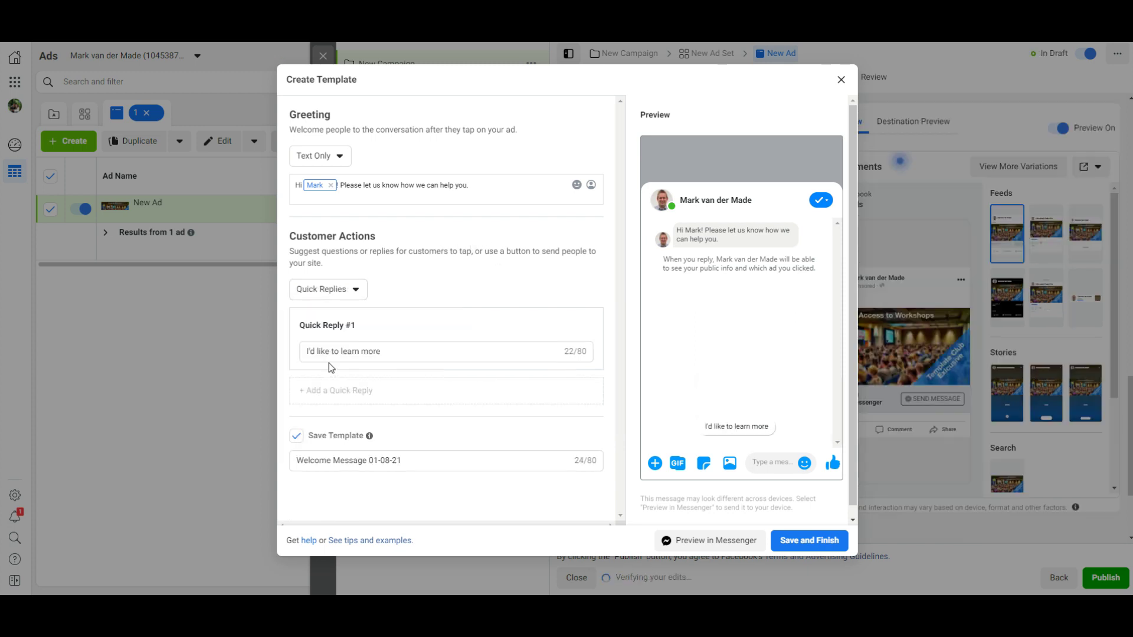
pyautogui.tripleClick(477, 350)
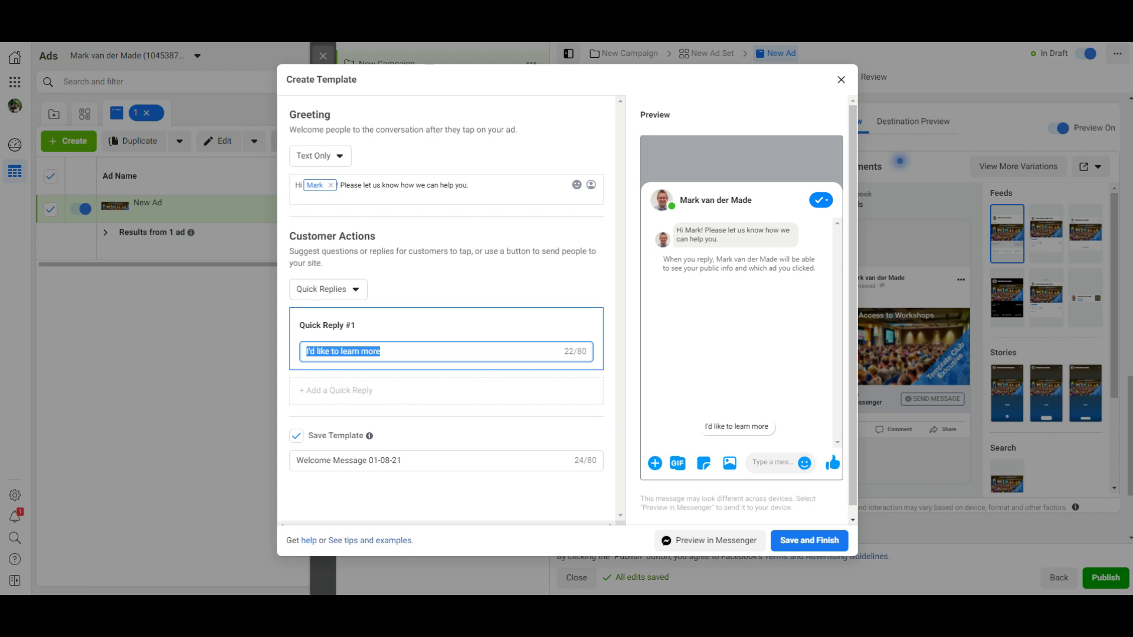
pyautogui.write('leadmagnet')
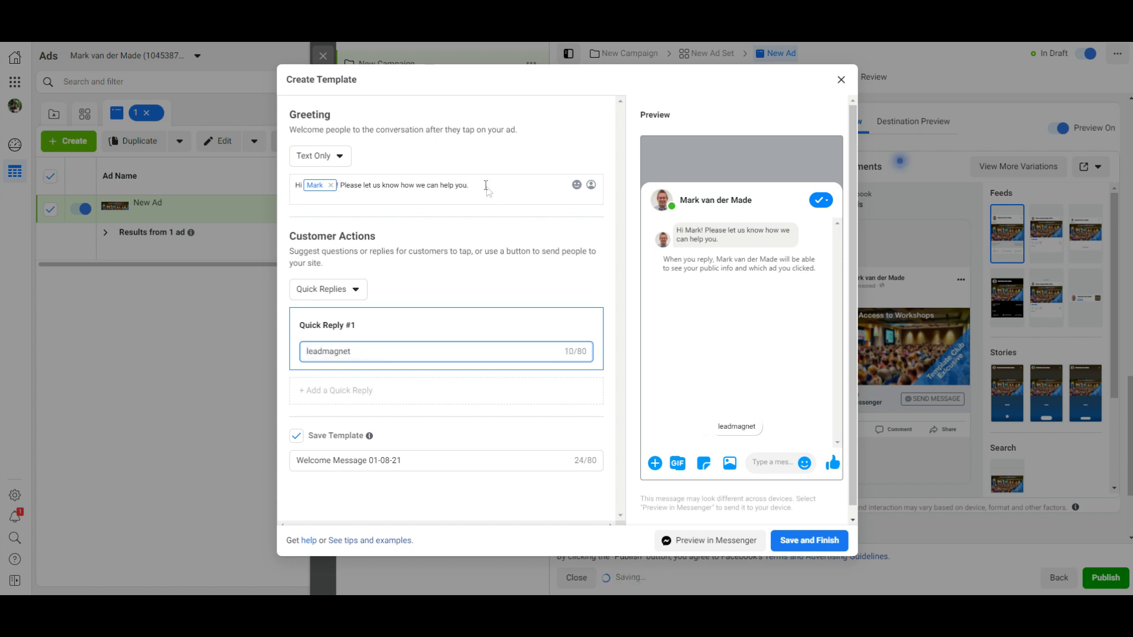
# Rewrite the greeting to invite people to tap the button or type leadmagnet.
pyautogui.moveTo(482, 185); pyautogui.dragTo(340, 183)
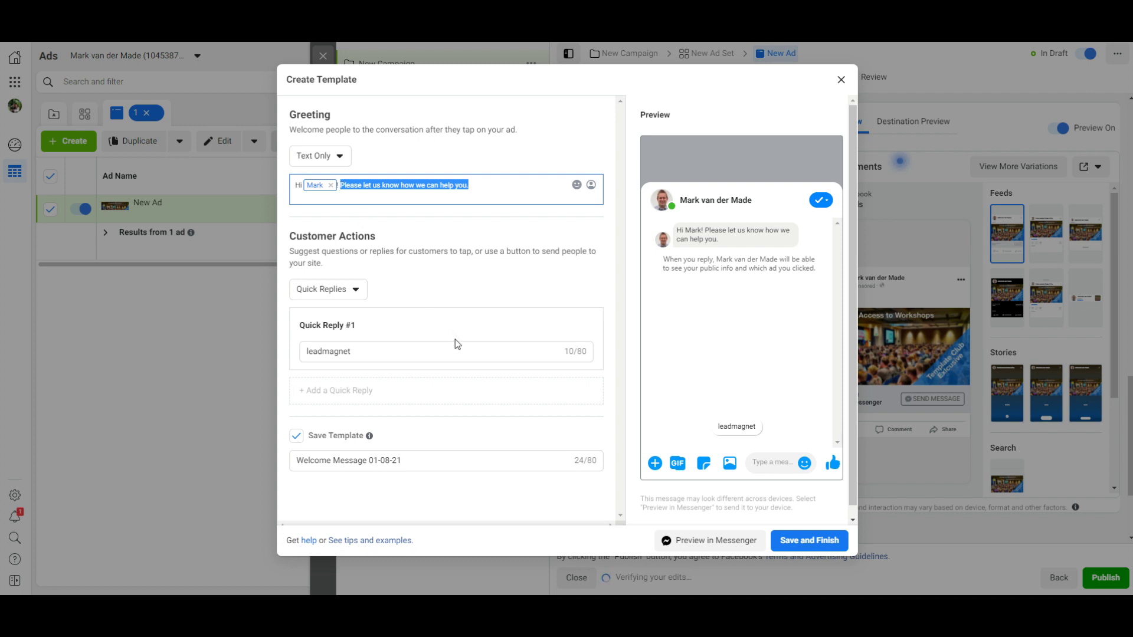
pyautogui.write('to')
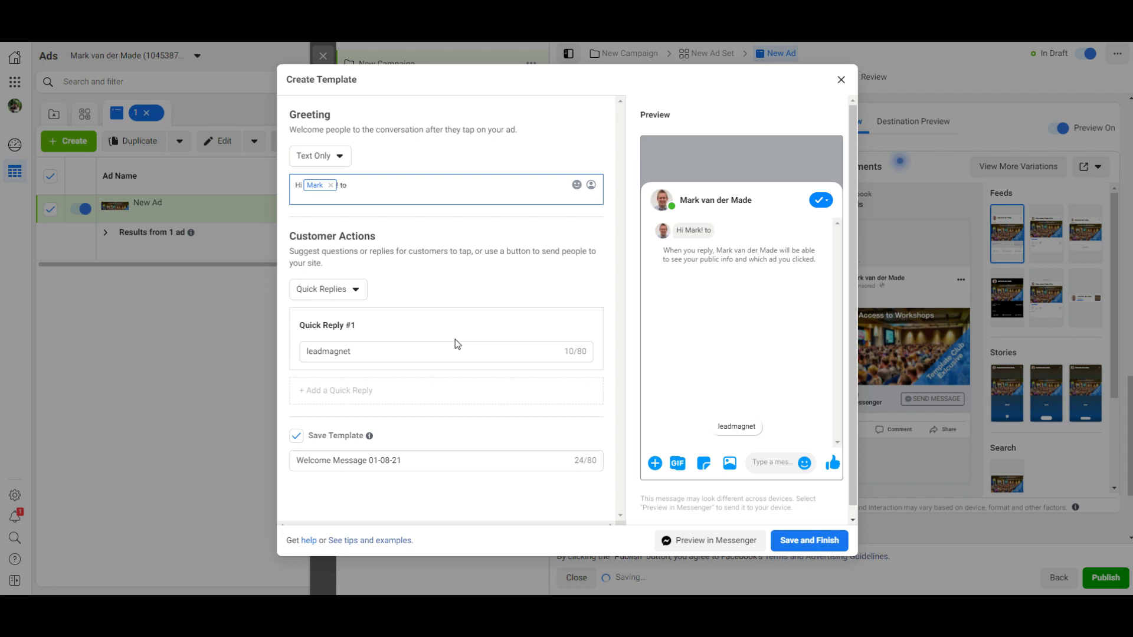
pyautogui.write('be able to give you the leadmagnet just press the button below or type "leadmagnet"')
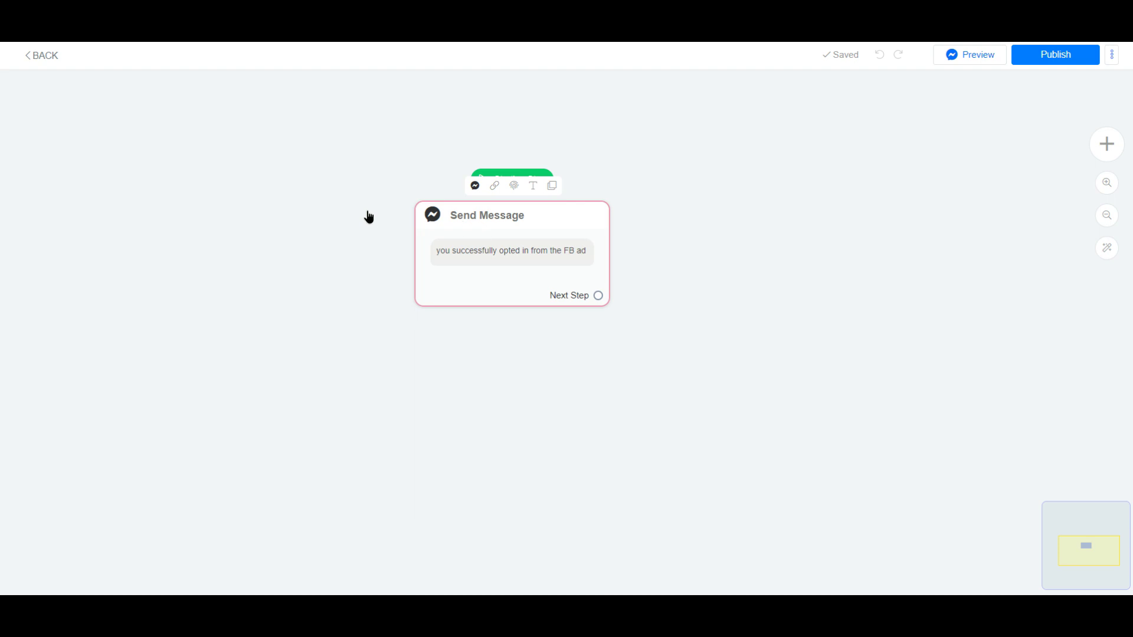
pyautogui.hscroll(4, 369, 217)
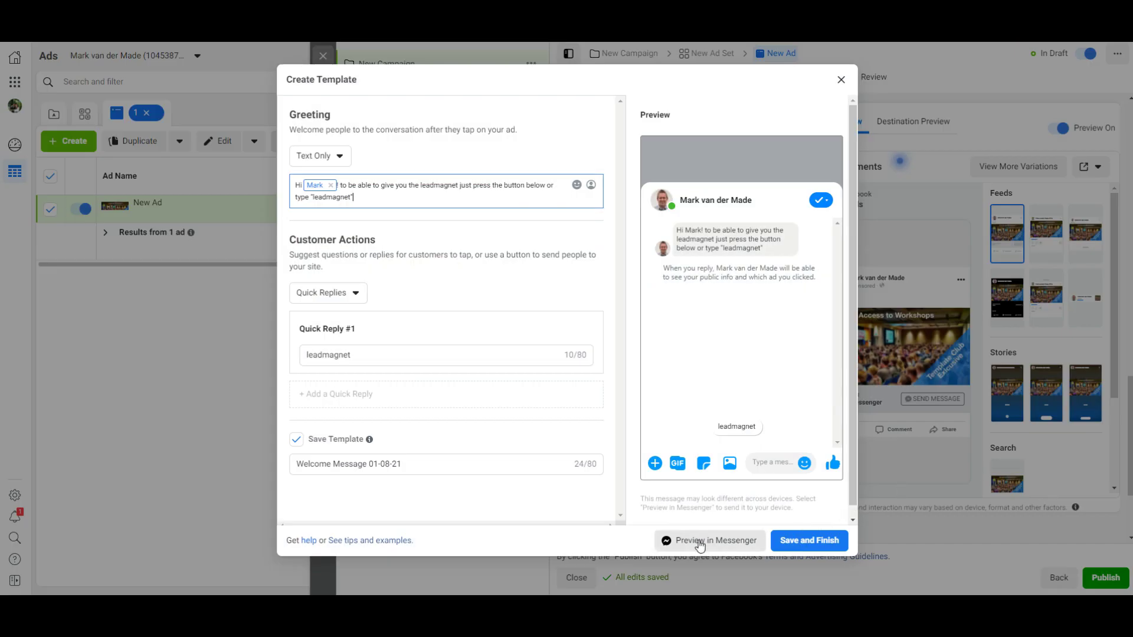
# Send the template preview to Messenger and dismiss the confirmation.
pyautogui.click(699, 543)
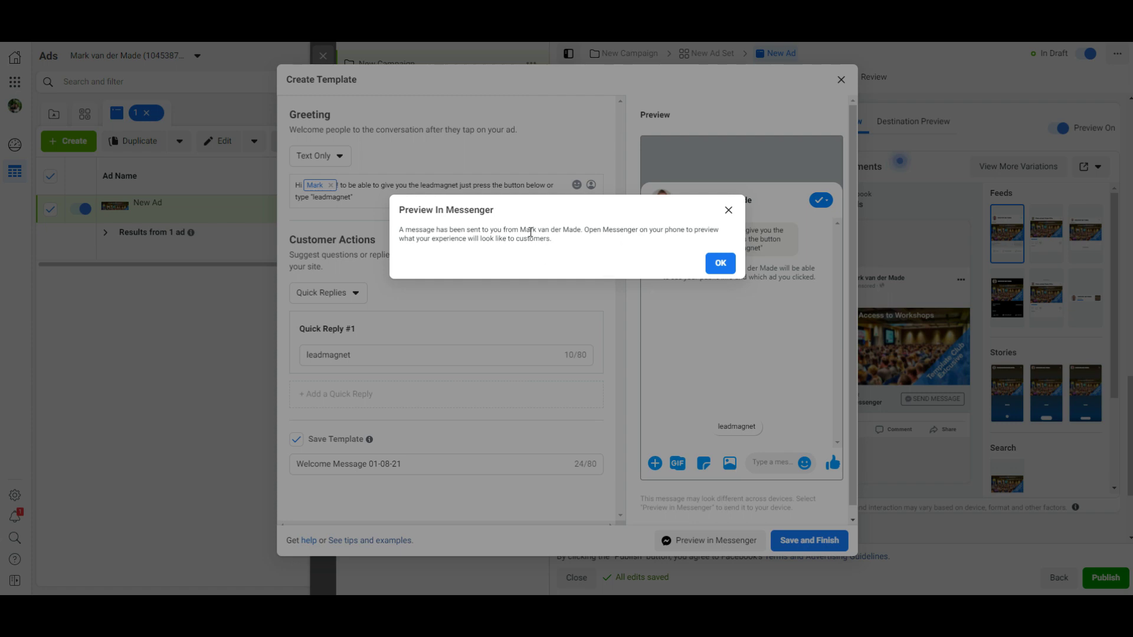
pyautogui.click(721, 266)
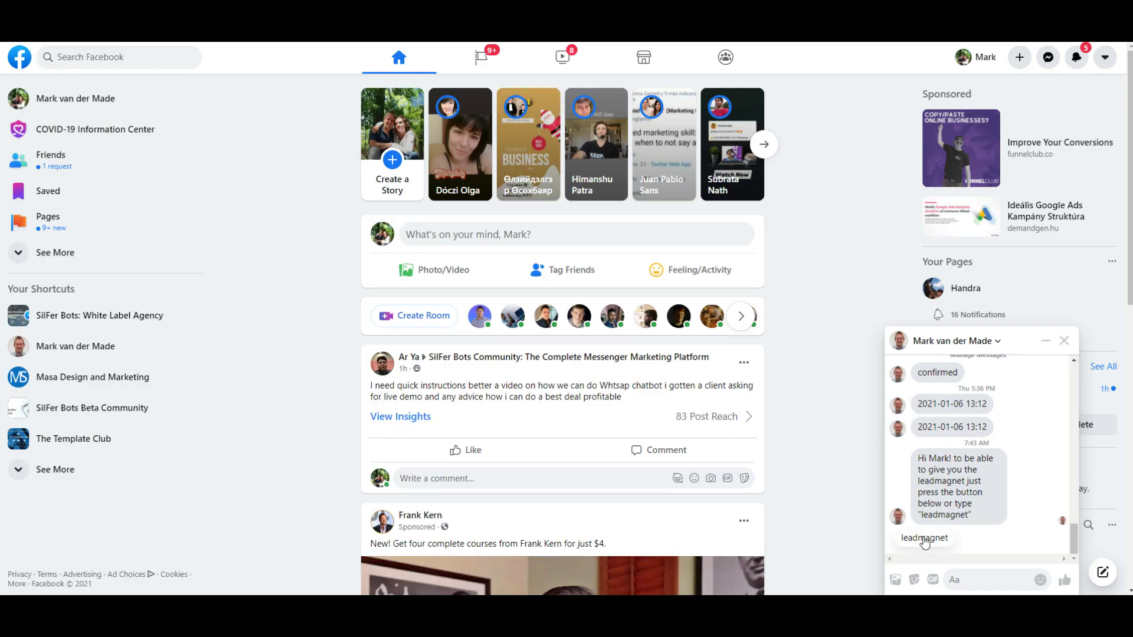
# Tap the 'leadmagnet' quick reply under the greeting in the Messenger chat.
pyautogui.click(925, 539)
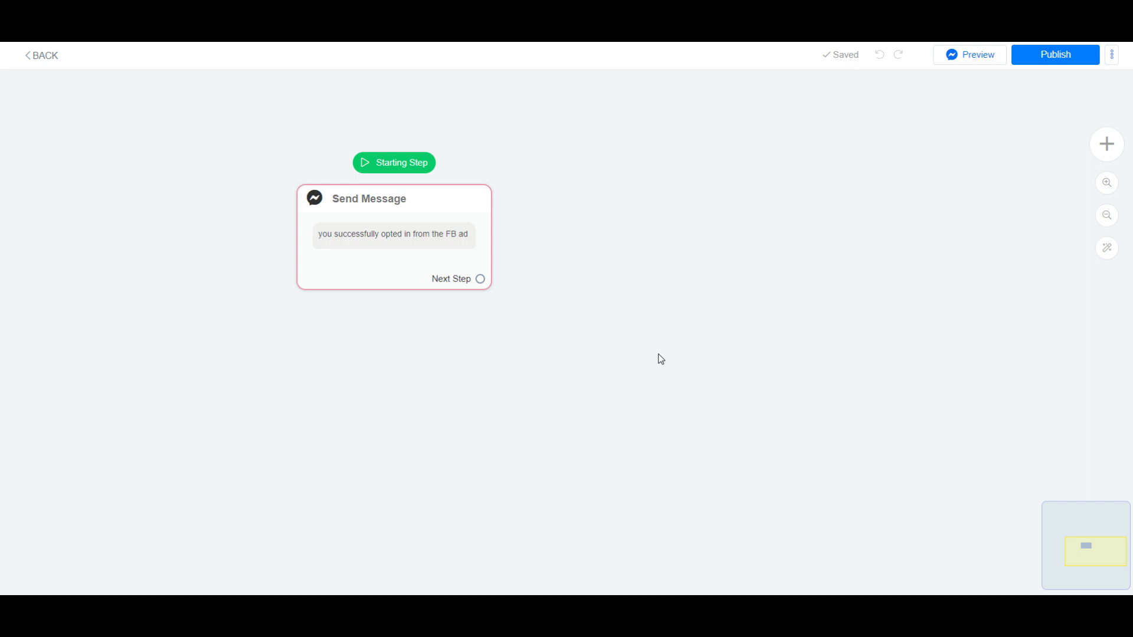
pyautogui.click(1112, 59)
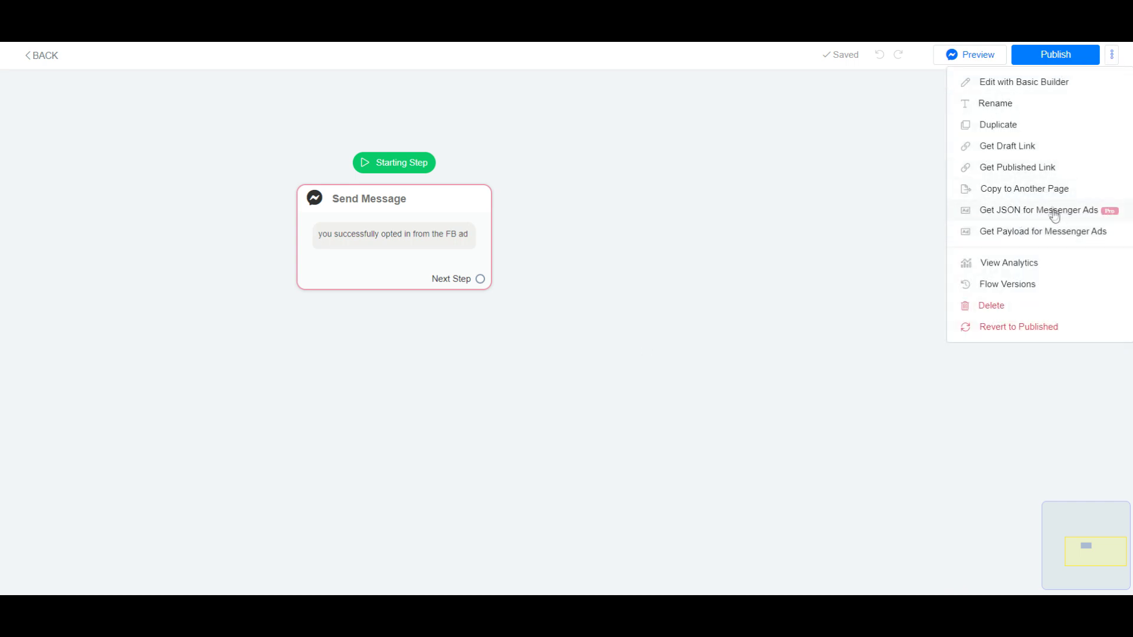
pyautogui.click(348, 254)
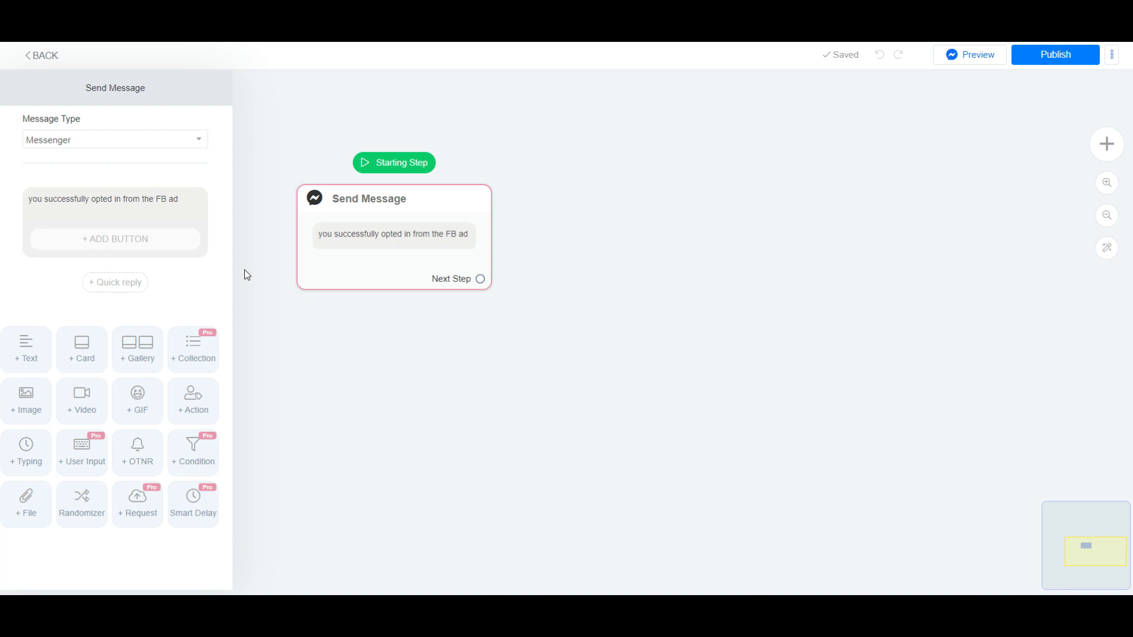
pyautogui.click(620, 260)
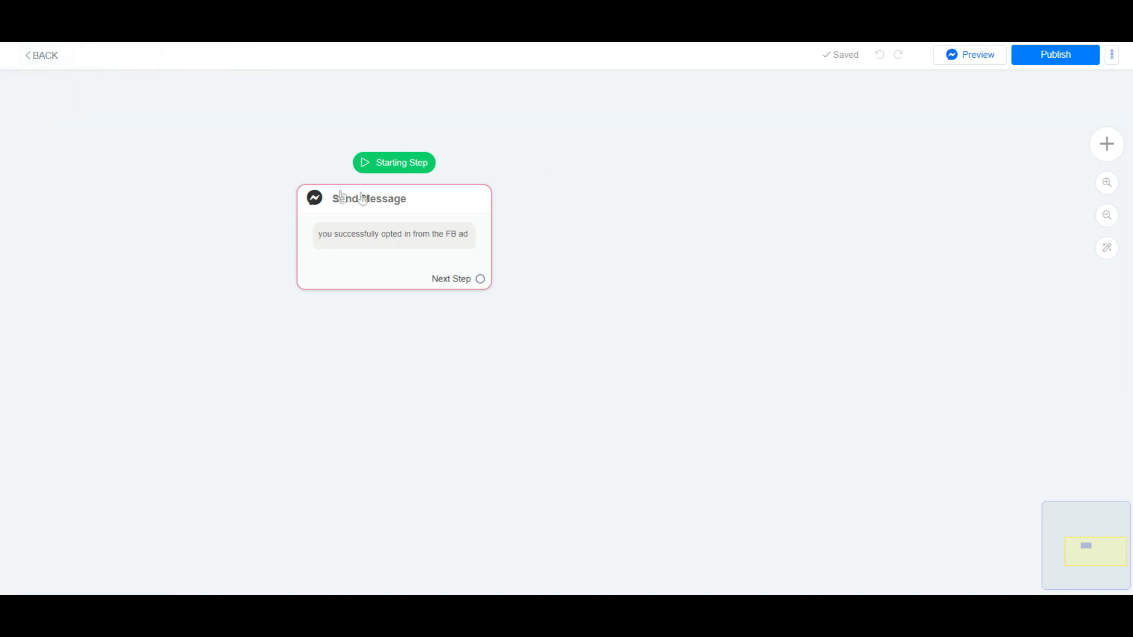
pyautogui.moveTo(320, 273)
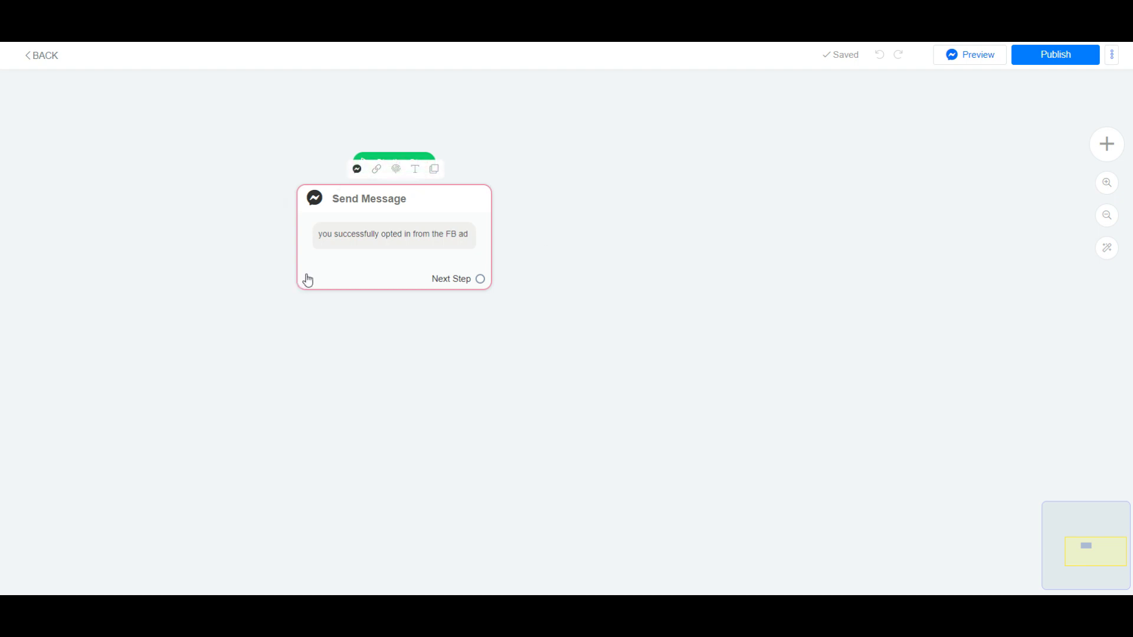